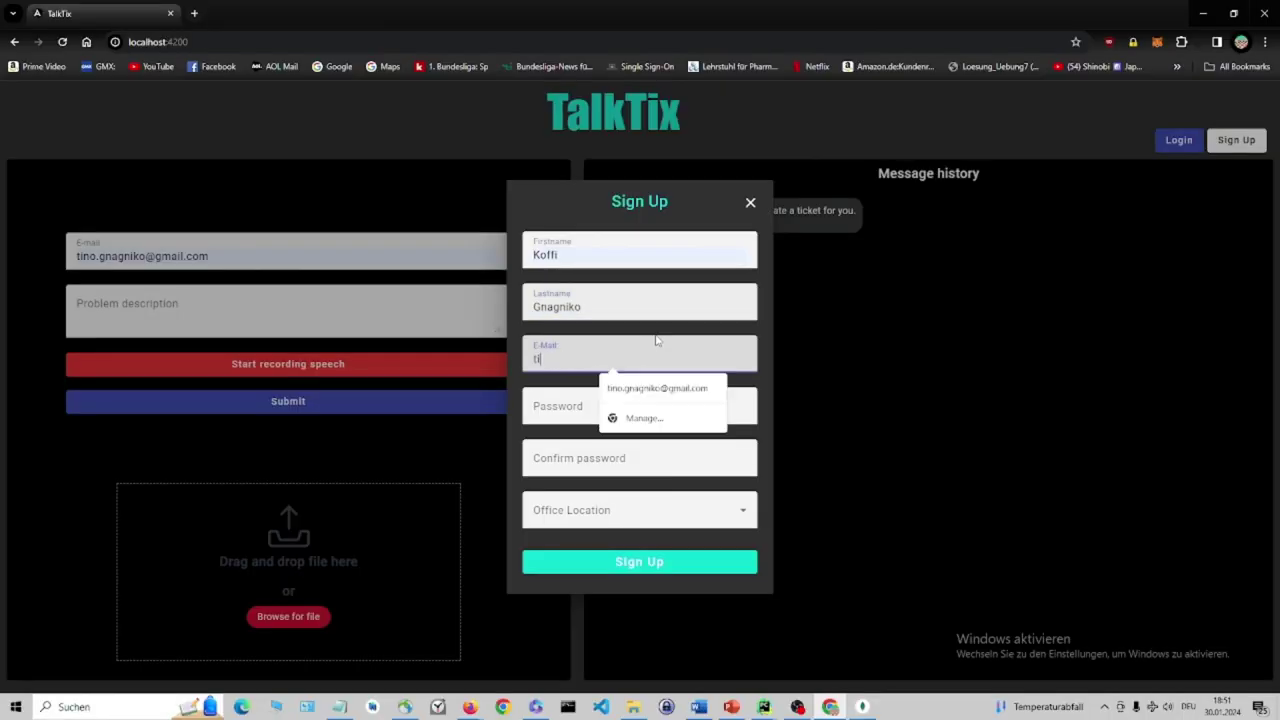
Complete sign-up with the suggested e-mail, a confirmed password and Nürnberg office, then log in.
{"action": "left_click", "coordinate": [668, 392]}
{"action": "left_click", "coordinate": [609, 406]}
{"action": "type", "text": "1234"}
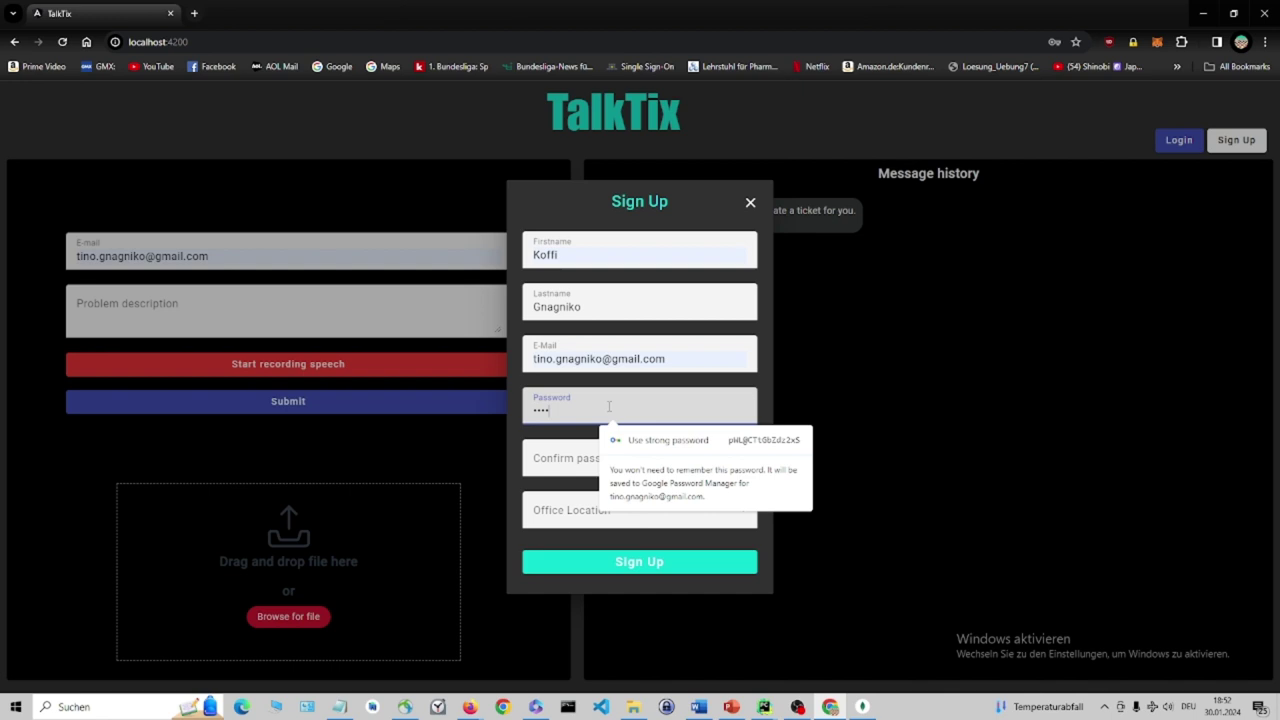
{"action": "key", "text": "Tab"}
{"action": "type", "text": "1234"}
{"action": "key", "text": "Tab"}
{"action": "left_click", "coordinate": [588, 514]}
{"action": "left_click", "coordinate": [626, 500]}
{"action": "left_click", "coordinate": [640, 561]}
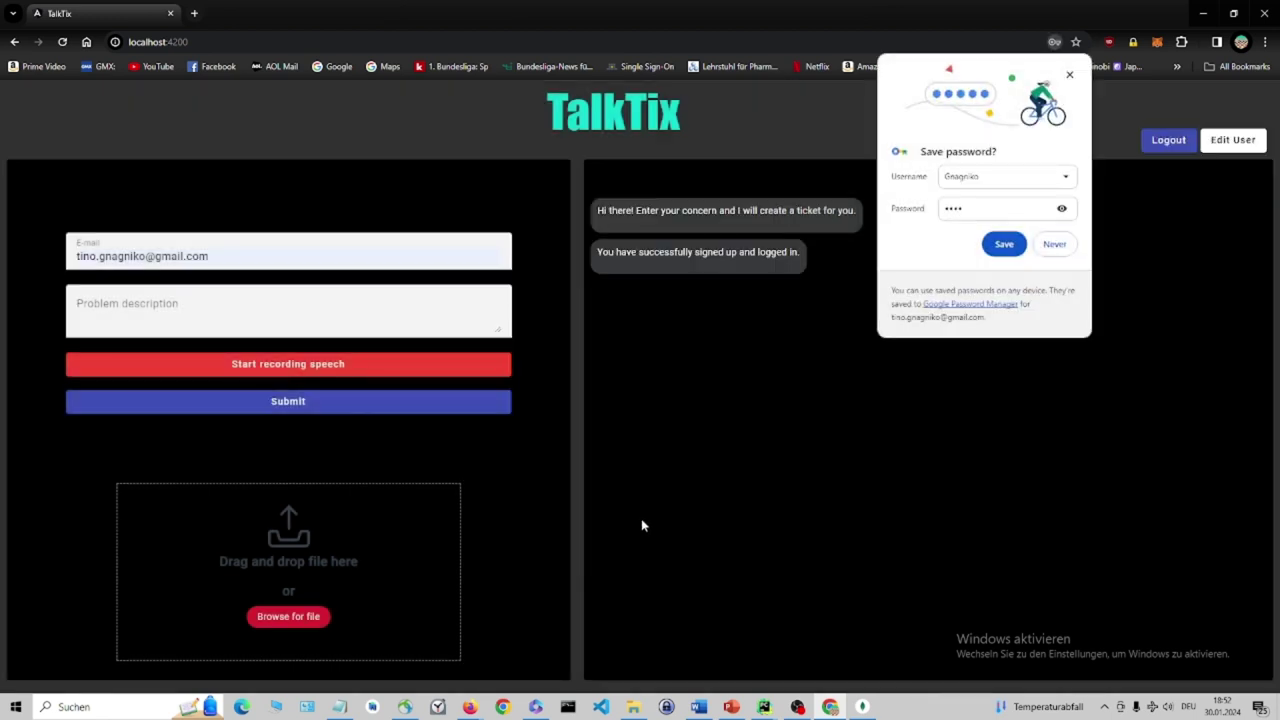
{"action": "left_click", "coordinate": [1058, 362]}
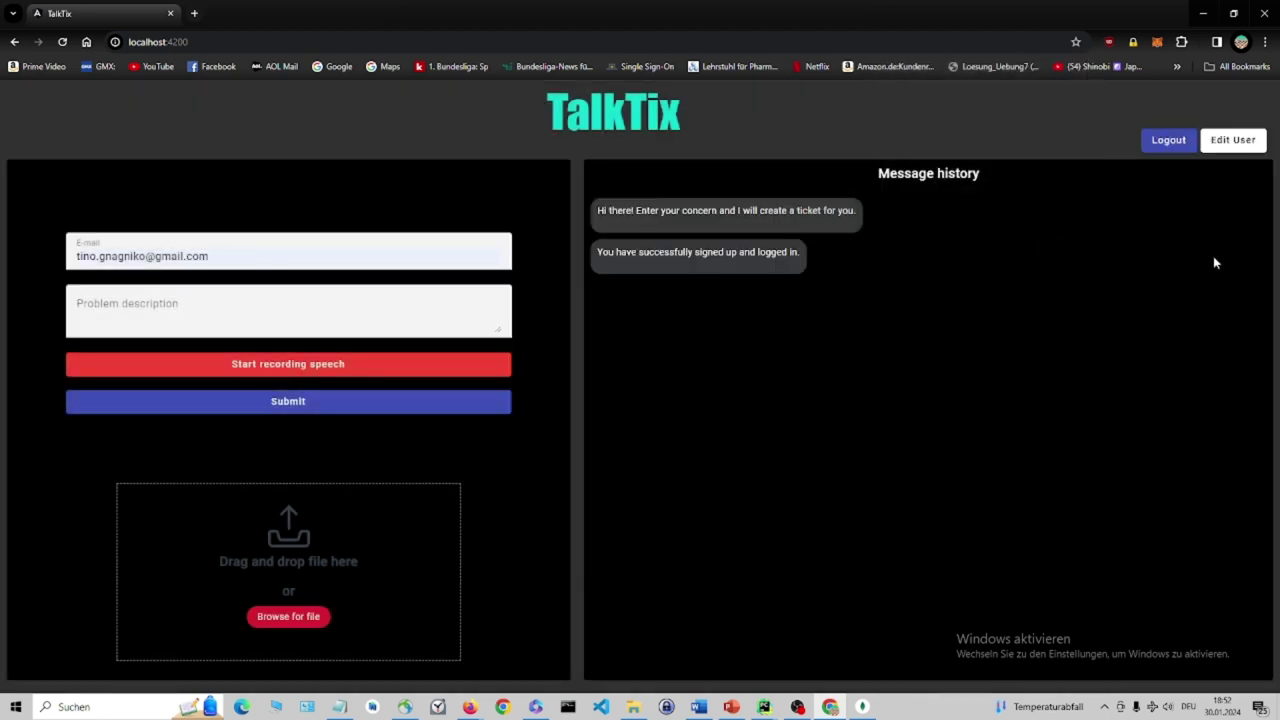
Edit the user data to set a new password, keeping Nürnberg as office location.
{"action": "left_click", "coordinate": [1228, 142]}
{"action": "left_click", "coordinate": [716, 398]}
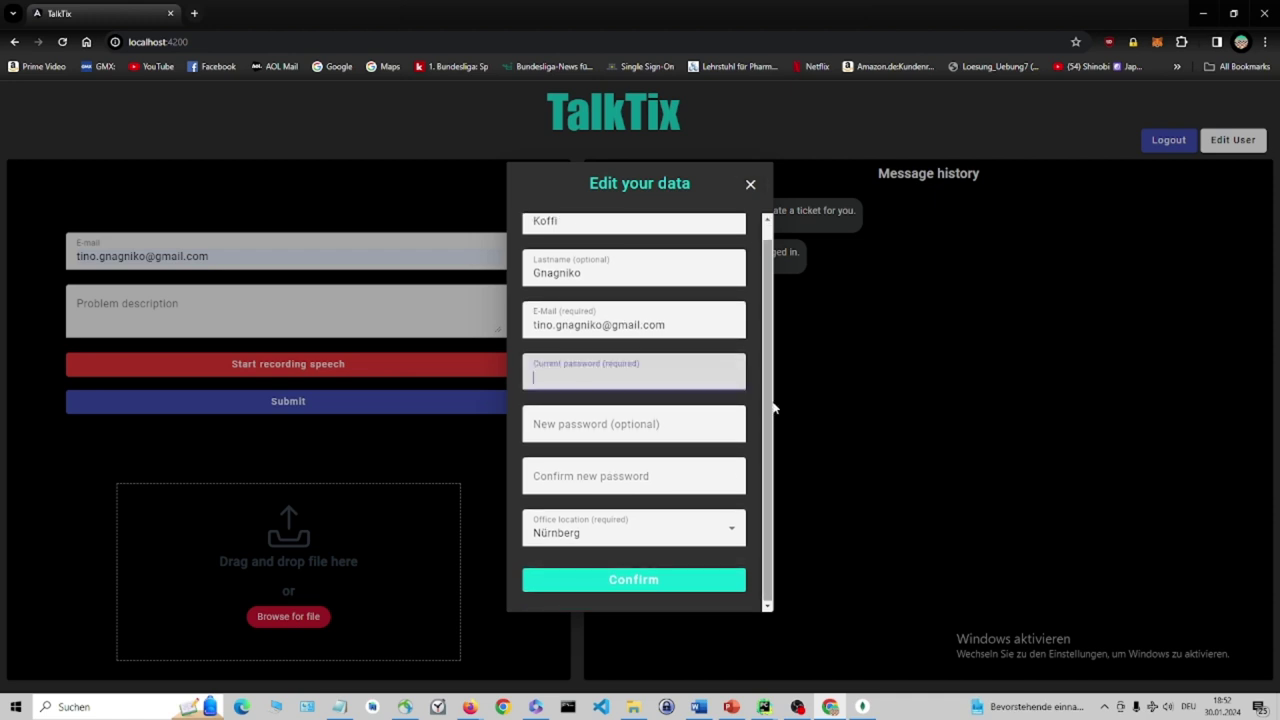
{"action": "type", "text": "1234"}
{"action": "left_click", "coordinate": [716, 413]}
{"action": "type", "text": "1234567"}
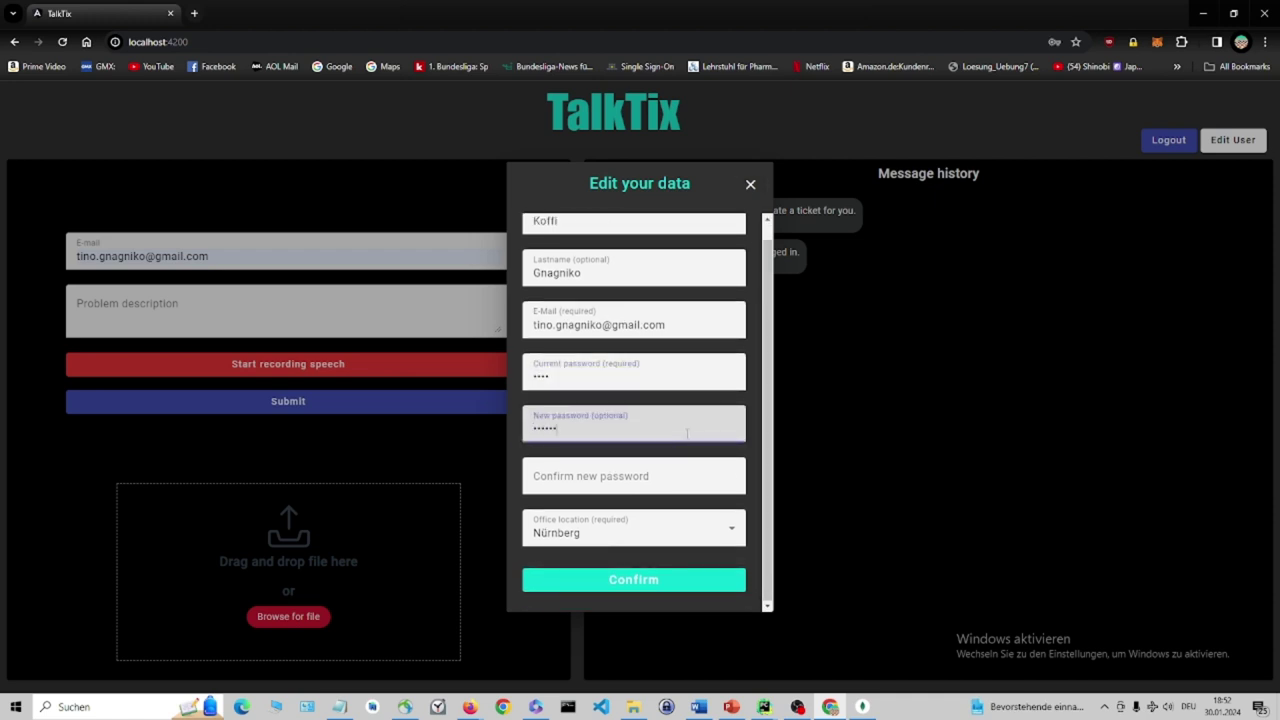
{"action": "key", "text": "Tab"}
{"action": "type", "text": "1234567"}
{"action": "left_click", "coordinate": [690, 527]}
{"action": "left_click", "coordinate": [700, 488]}
{"action": "left_click", "coordinate": [706, 582]}
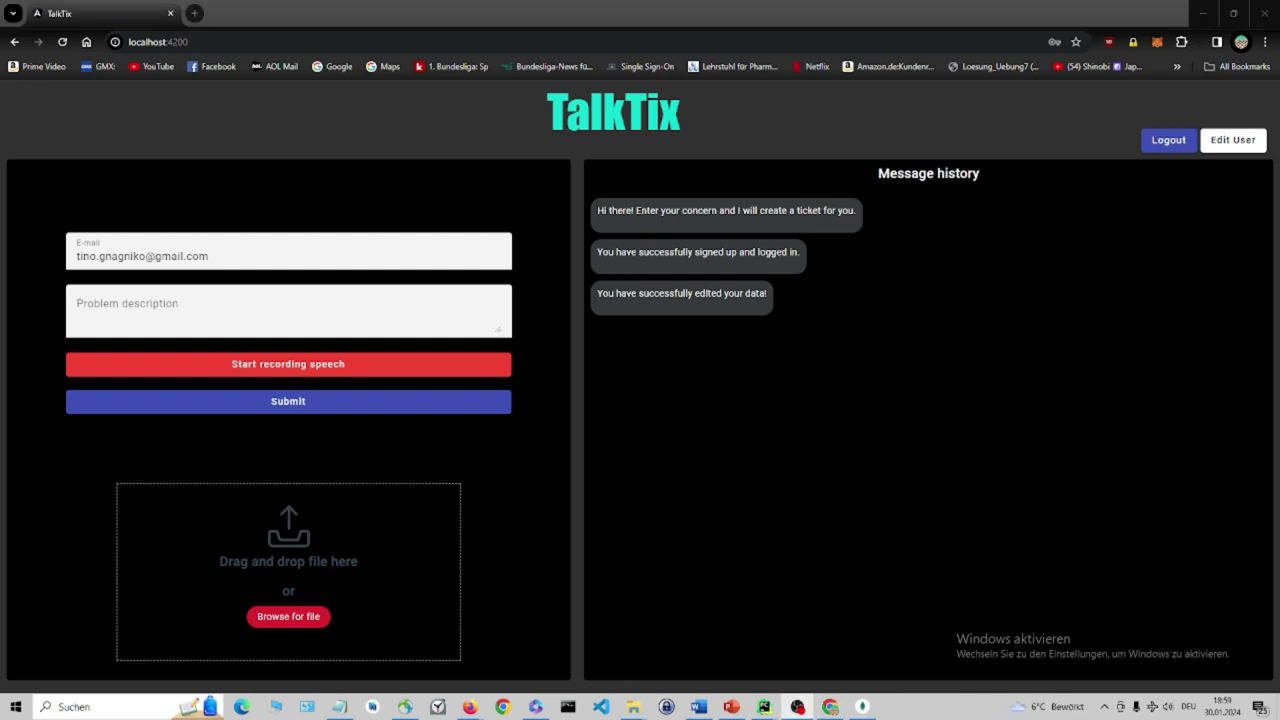
Dictate the SAP problem and generate a support ticket from it.
{"action": "left_click", "coordinate": [309, 367]}
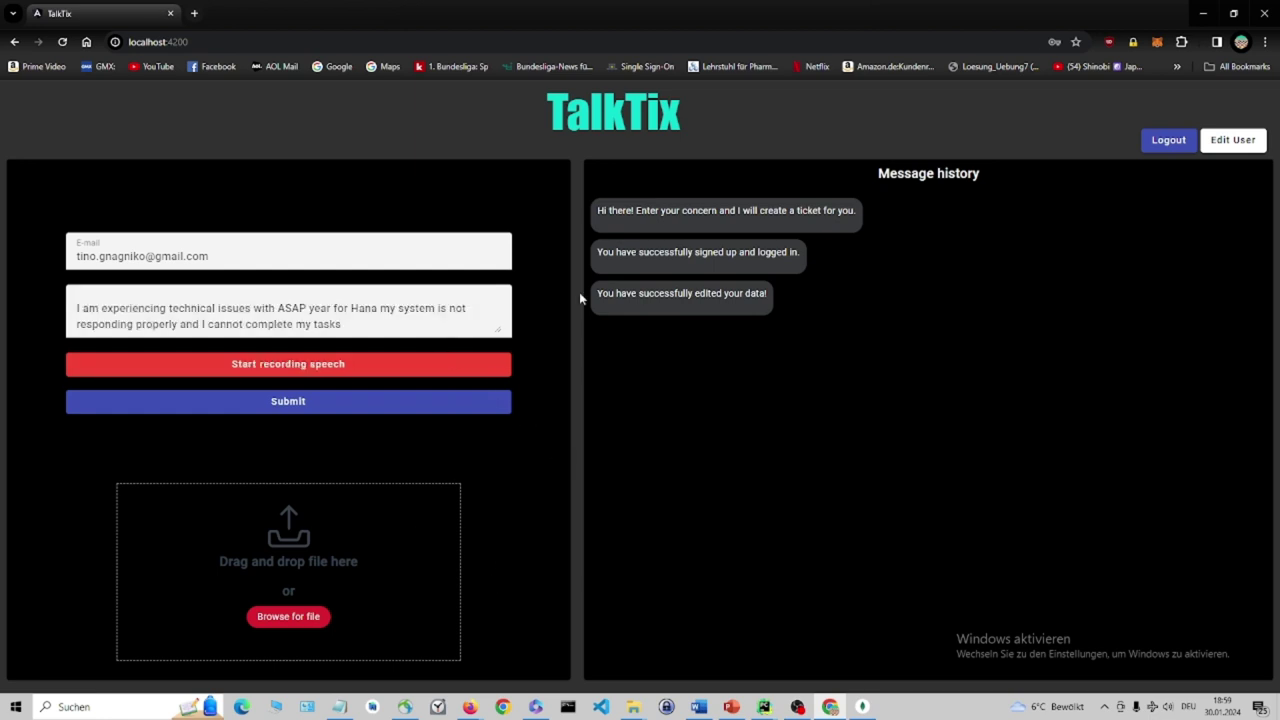
{"action": "left_click", "coordinate": [251, 403]}
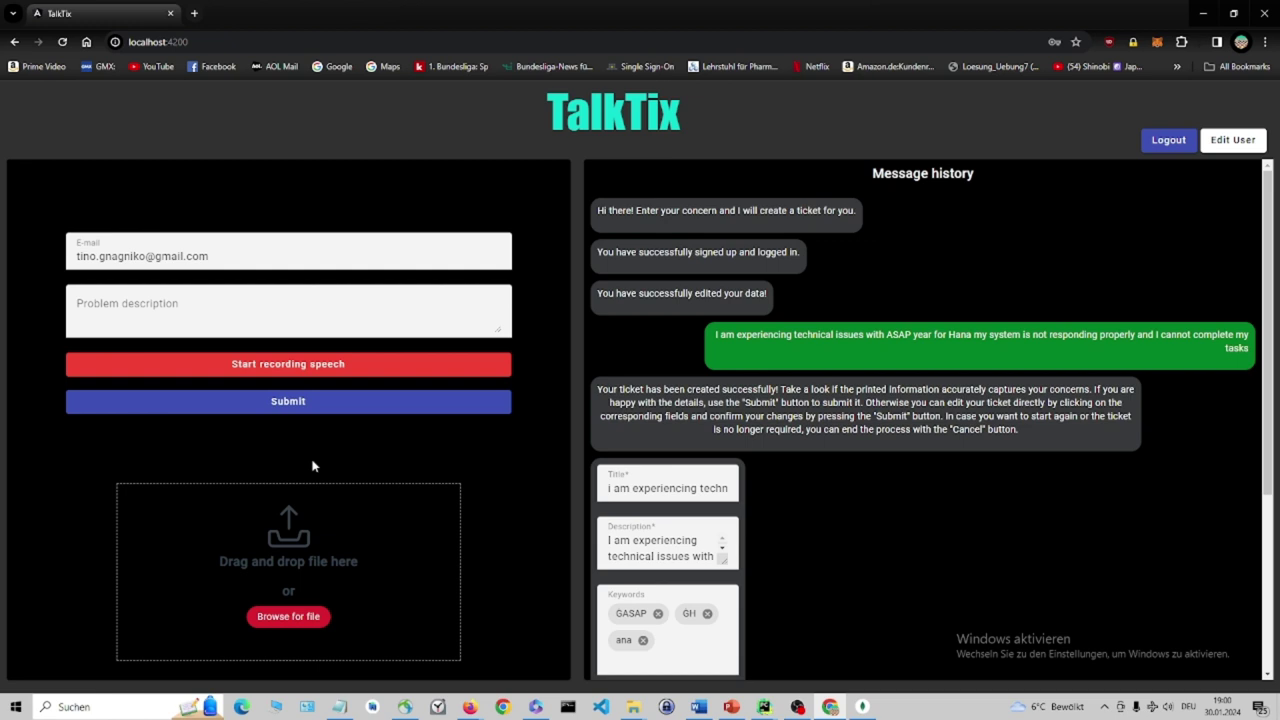
{"action": "scroll", "coordinate": [1094, 337], "scroll_direction": "down", "scroll_amount": 3}
{"action": "scroll", "coordinate": [860, 404], "scroll_direction": "down", "scroll_amount": 1}
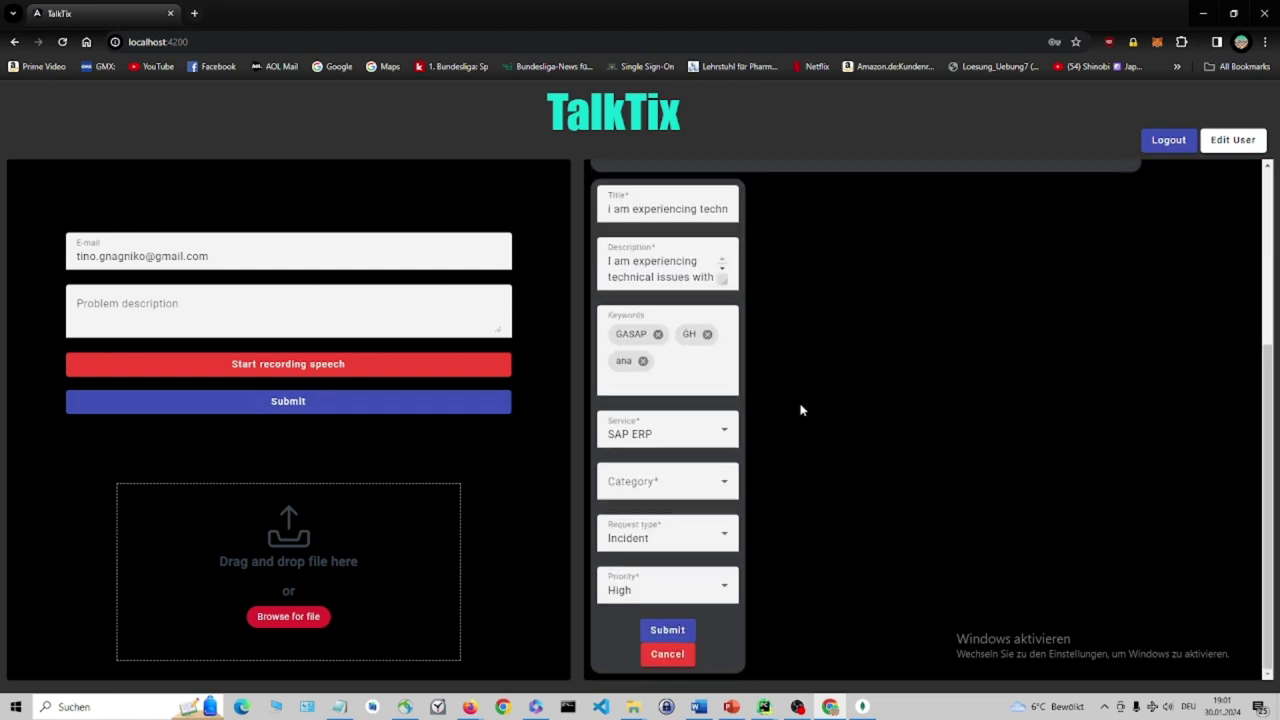
Add keyword 4Hana, set category Technical Issues, and submit the ticket.
{"action": "left_click", "coordinate": [700, 370]}
{"action": "type", "text": "4Hana"}
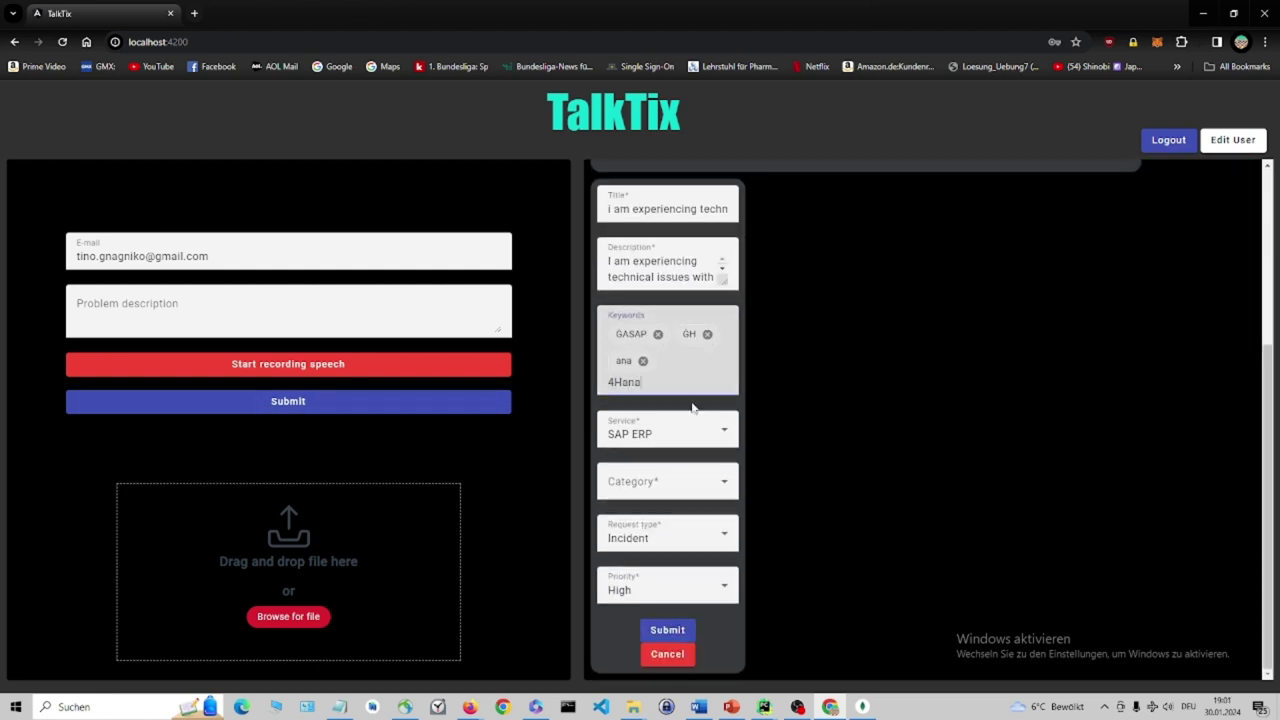
{"action": "key", "text": "Return"}
{"action": "left_click", "coordinate": [716, 484]}
{"action": "left_click", "coordinate": [690, 533]}
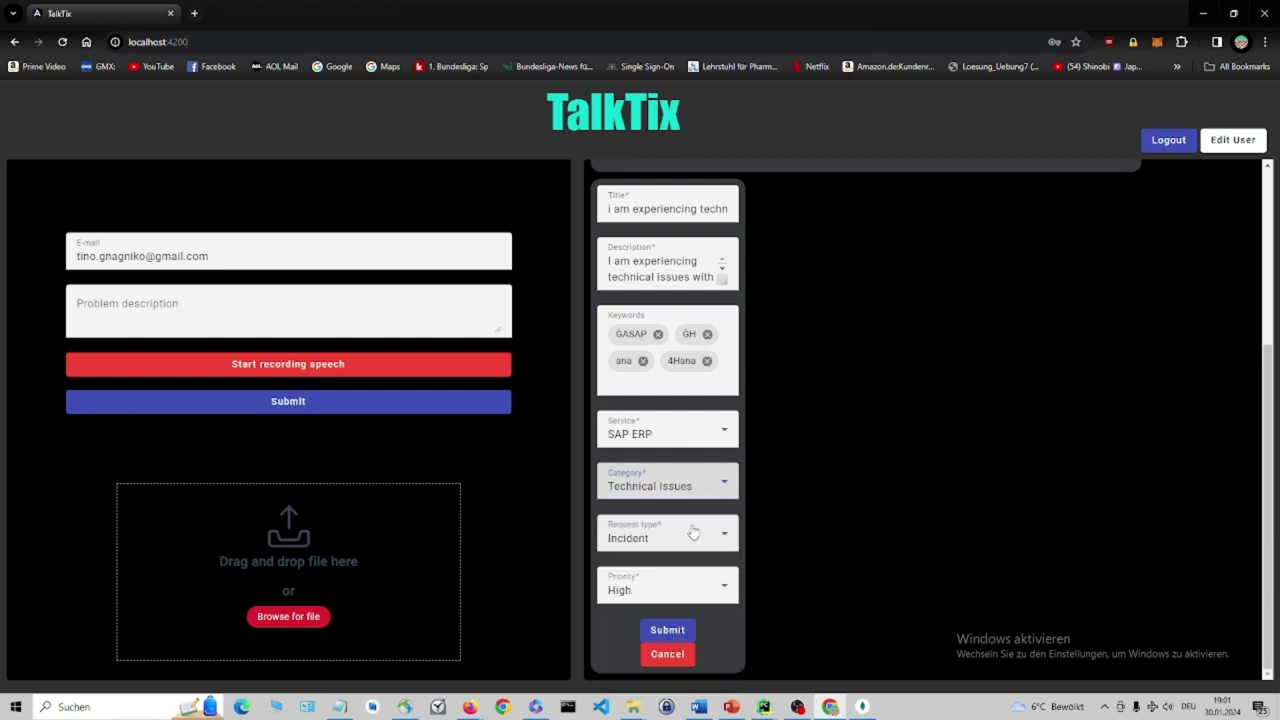
{"action": "left_click", "coordinate": [699, 657]}
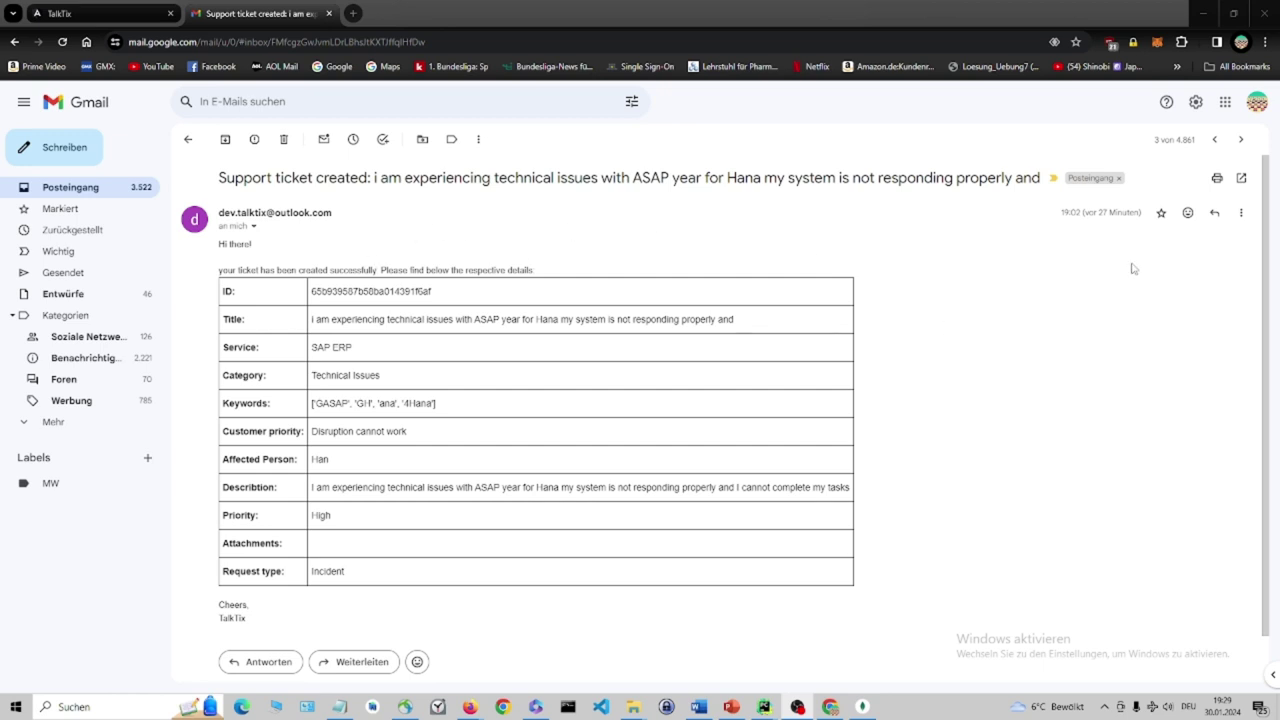
{"action": "scroll", "coordinate": [1190, 272], "scroll_direction": "down", "scroll_amount": 1}
{"action": "scroll", "coordinate": [1190, 275], "scroll_direction": "up", "scroll_amount": 1}
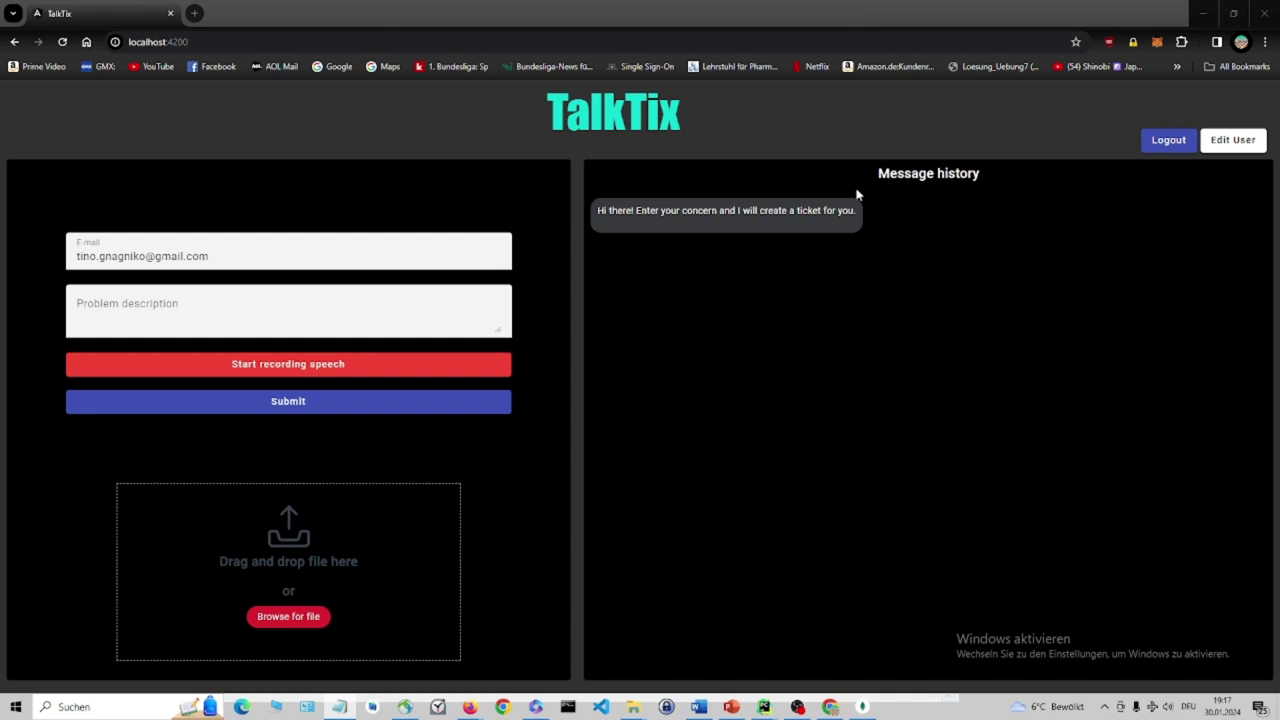
Paste the Microsoft Word freezing description, attach AK.txt, and generate the ticket.
{"action": "left_click", "coordinate": [300, 310]}
{"action": "type", "text": "I have a problem with Microsoft Office, specifically Microsoft Word. The application is freezing frequently."}
{"action": "left_click", "coordinate": [291, 620]}
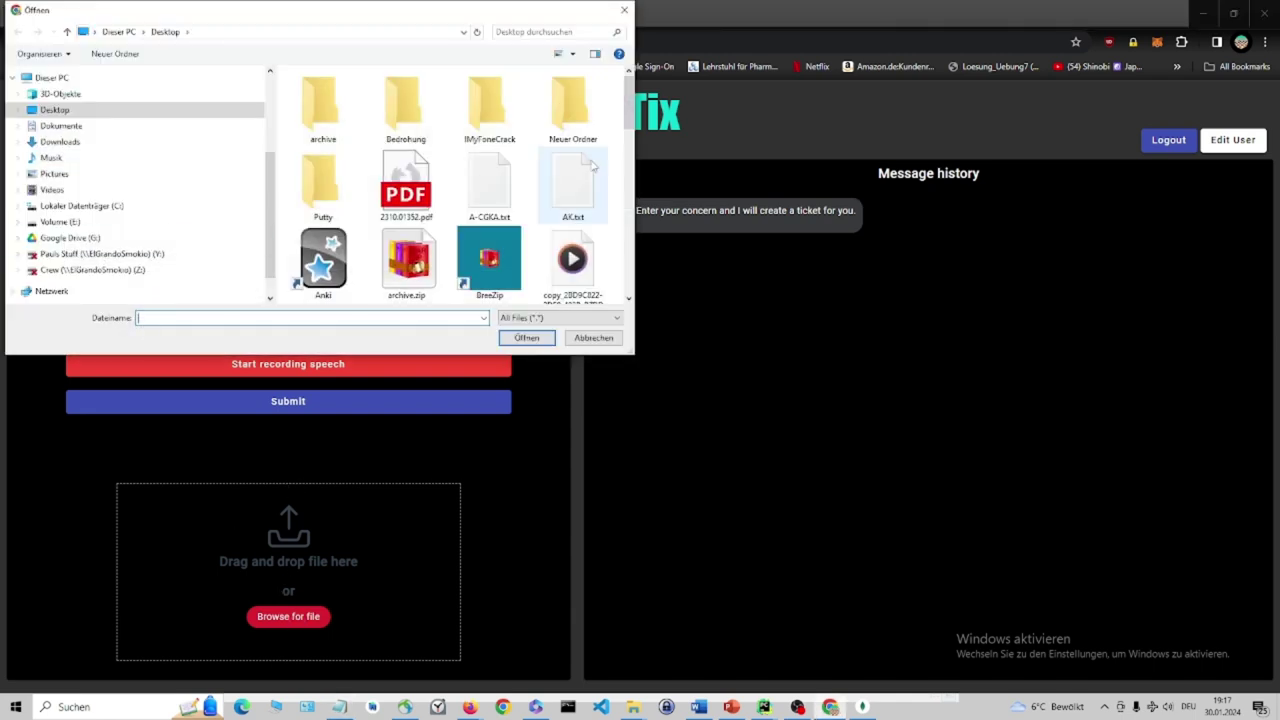
{"action": "left_click", "coordinate": [571, 186]}
{"action": "left_click", "coordinate": [523, 338]}
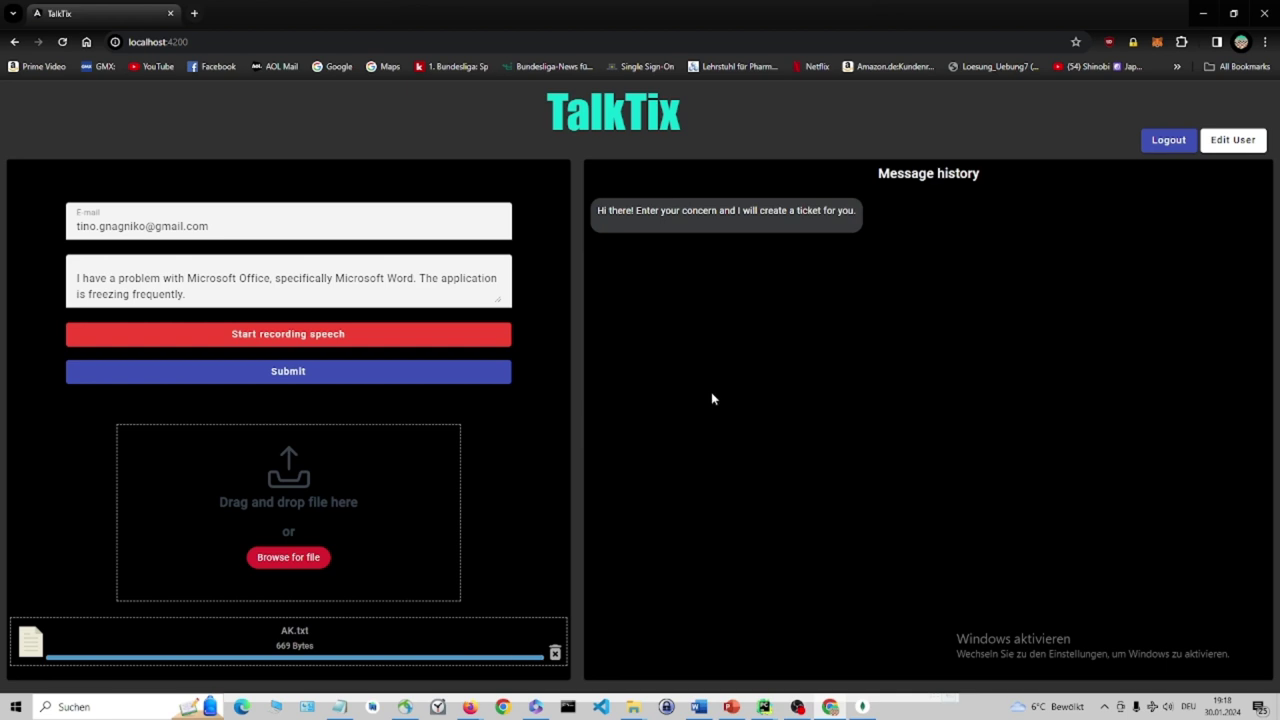
{"action": "left_click", "coordinate": [312, 374]}
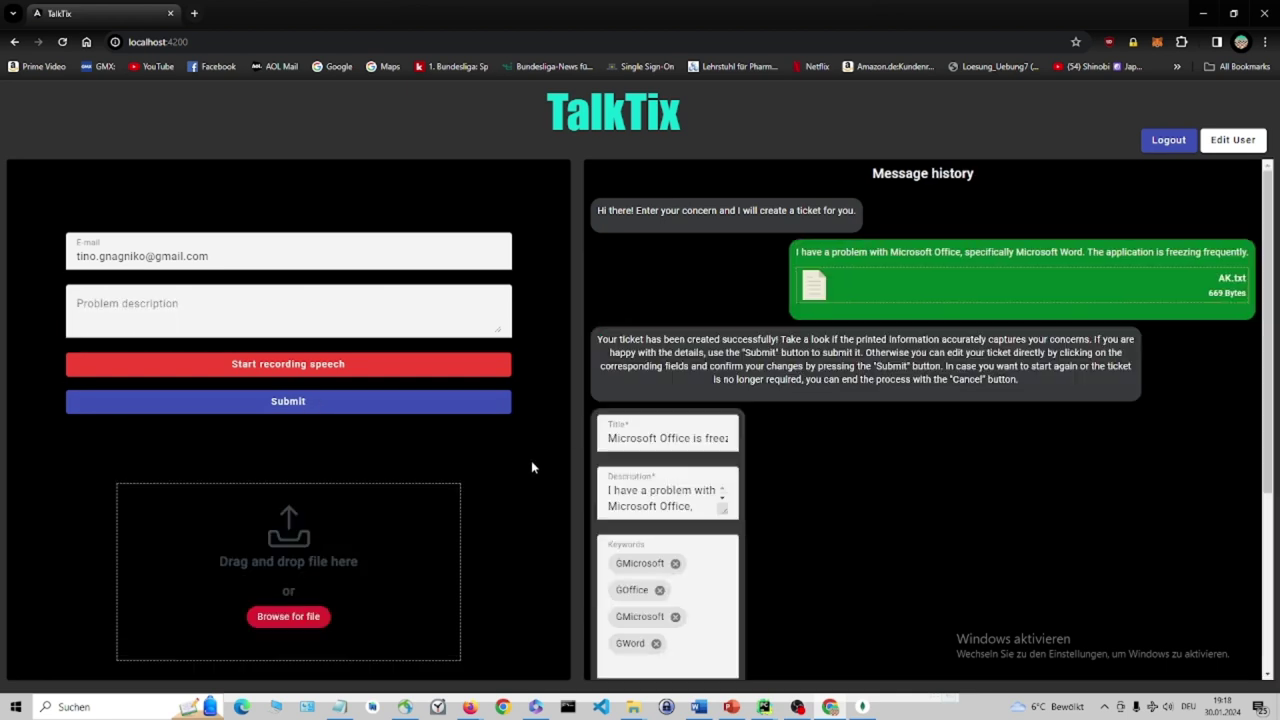
Set the Word ticket's category to Technical Issues, then generate a Tableau reporting ticket.
{"action": "scroll", "coordinate": [1111, 371], "scroll_direction": "down", "scroll_amount": 5}
{"action": "scroll", "coordinate": [1121, 470], "scroll_direction": "down", "scroll_amount": 1}
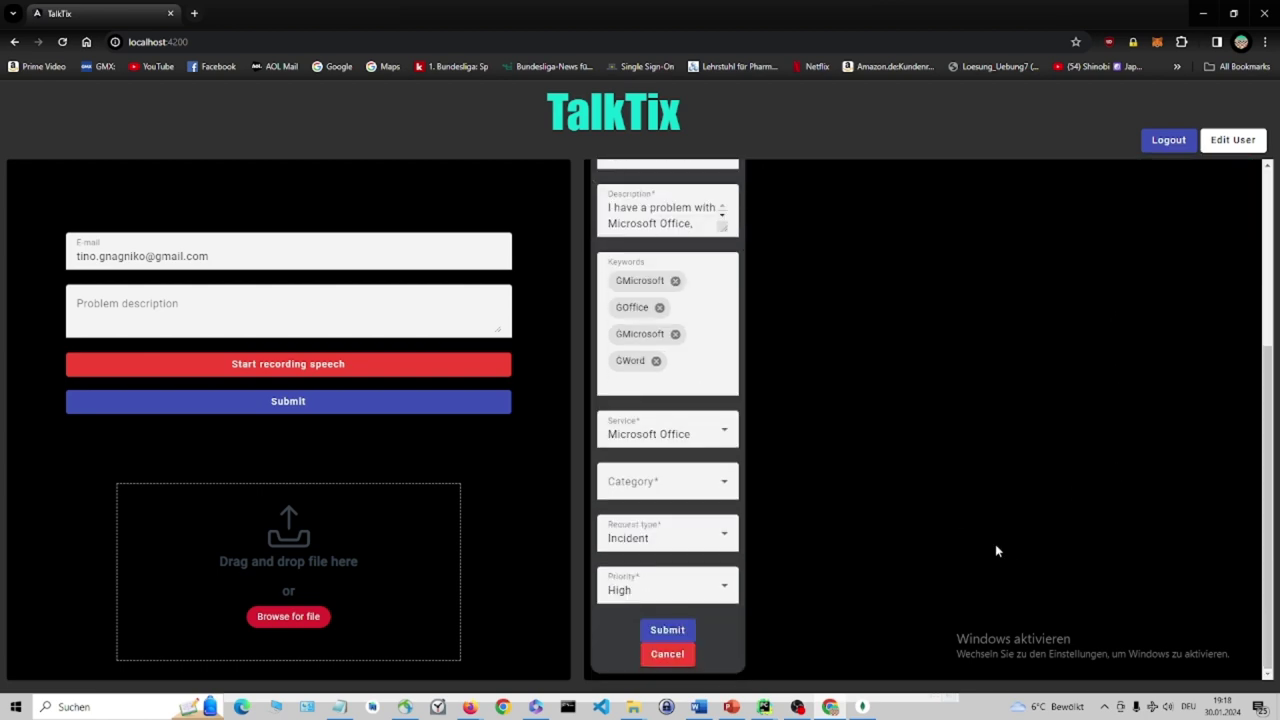
{"action": "left_click", "coordinate": [683, 484]}
{"action": "scroll", "coordinate": [707, 667], "scroll_direction": "down", "scroll_amount": 1}
{"action": "left_click", "coordinate": [923, 563]}
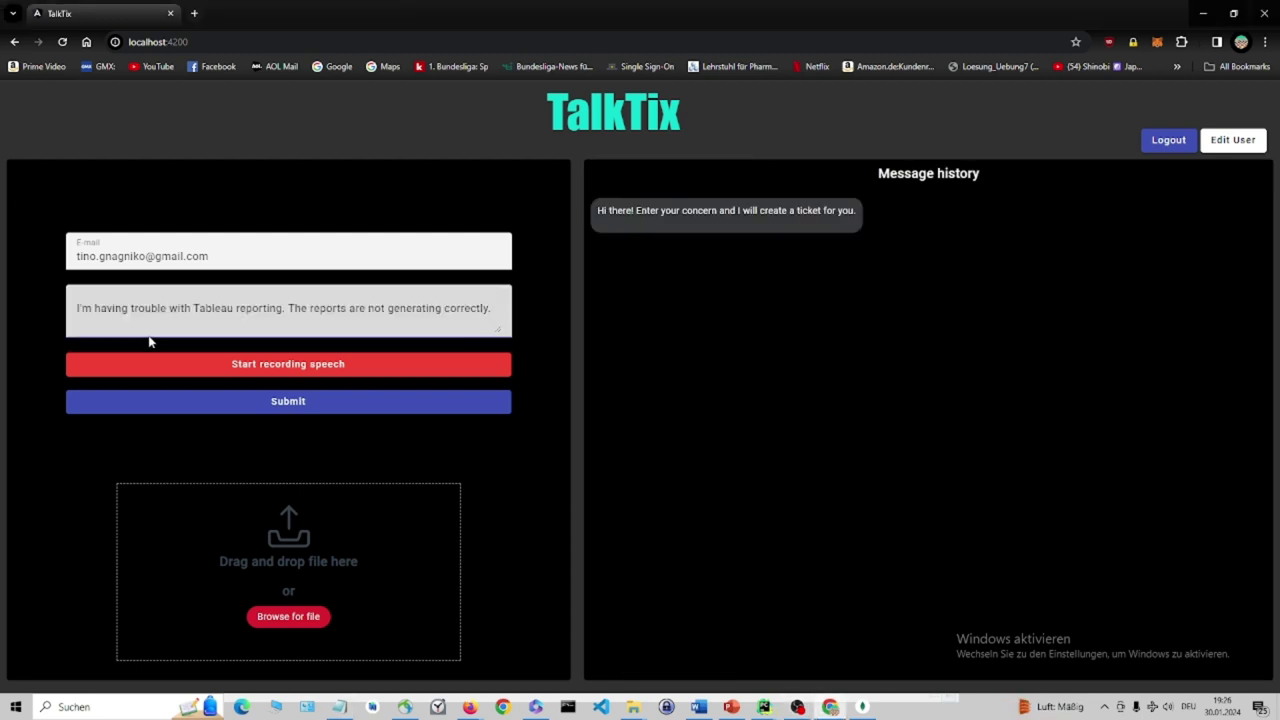
{"action": "left_click", "coordinate": [341, 403]}
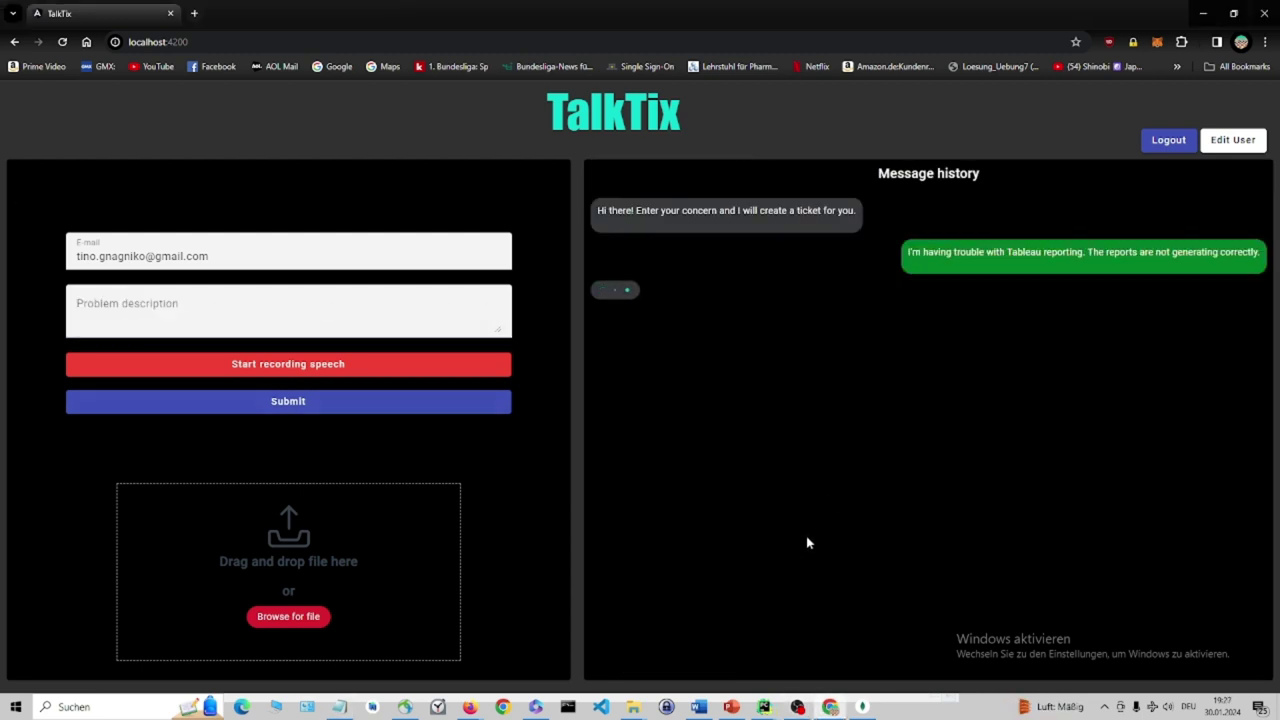
{"action": "scroll", "coordinate": [809, 543], "scroll_direction": "down", "scroll_amount": 2}
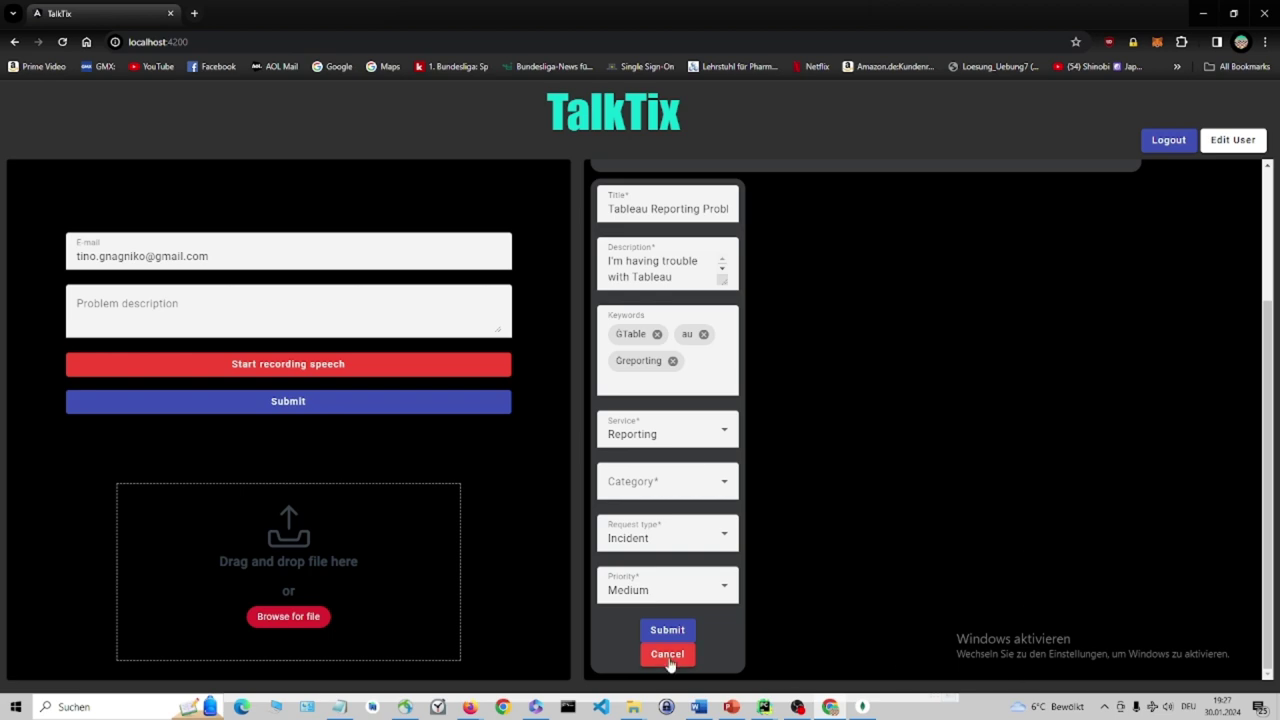